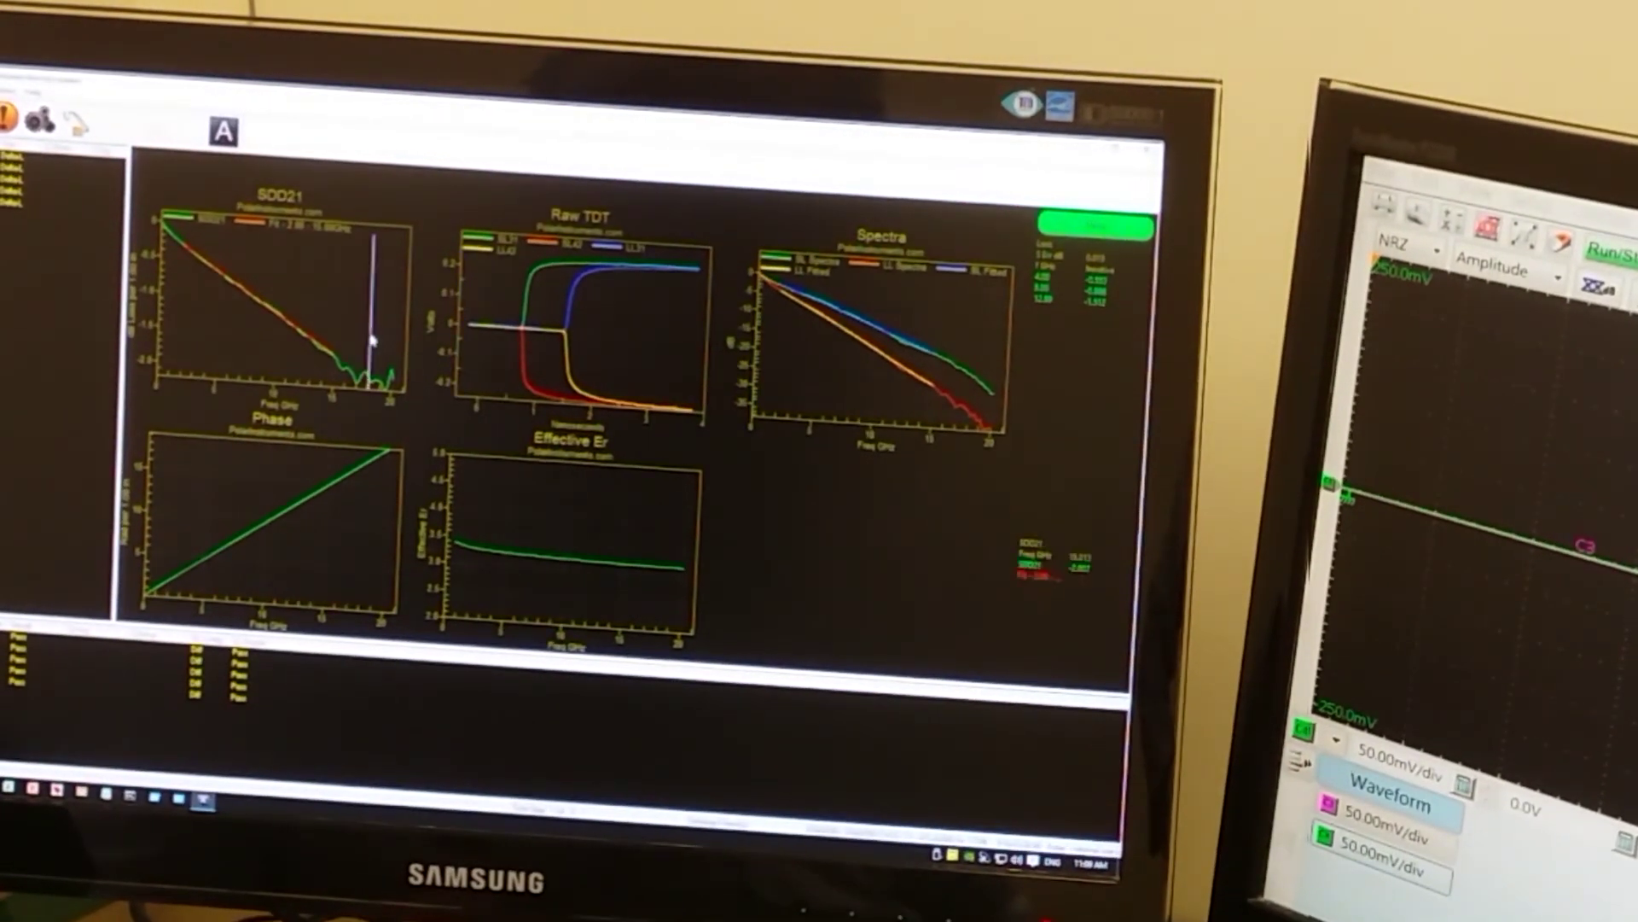
# - Enlarge the SDD21 insertion-loss graph to fill the results pane alone
pyautogui.doubleClick(371, 339)
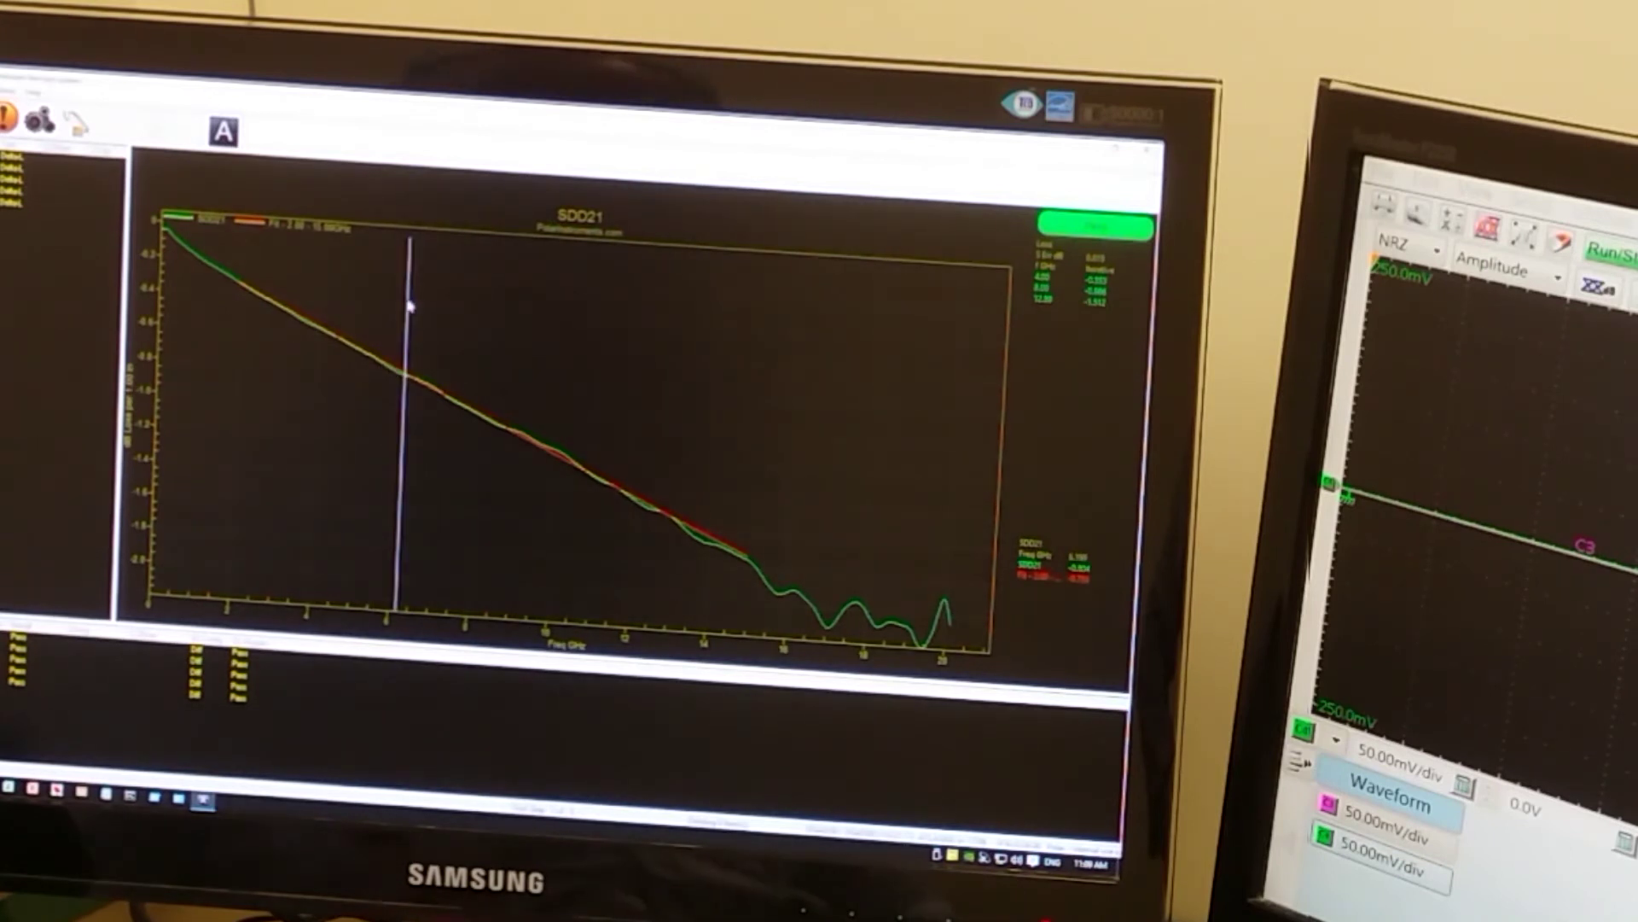